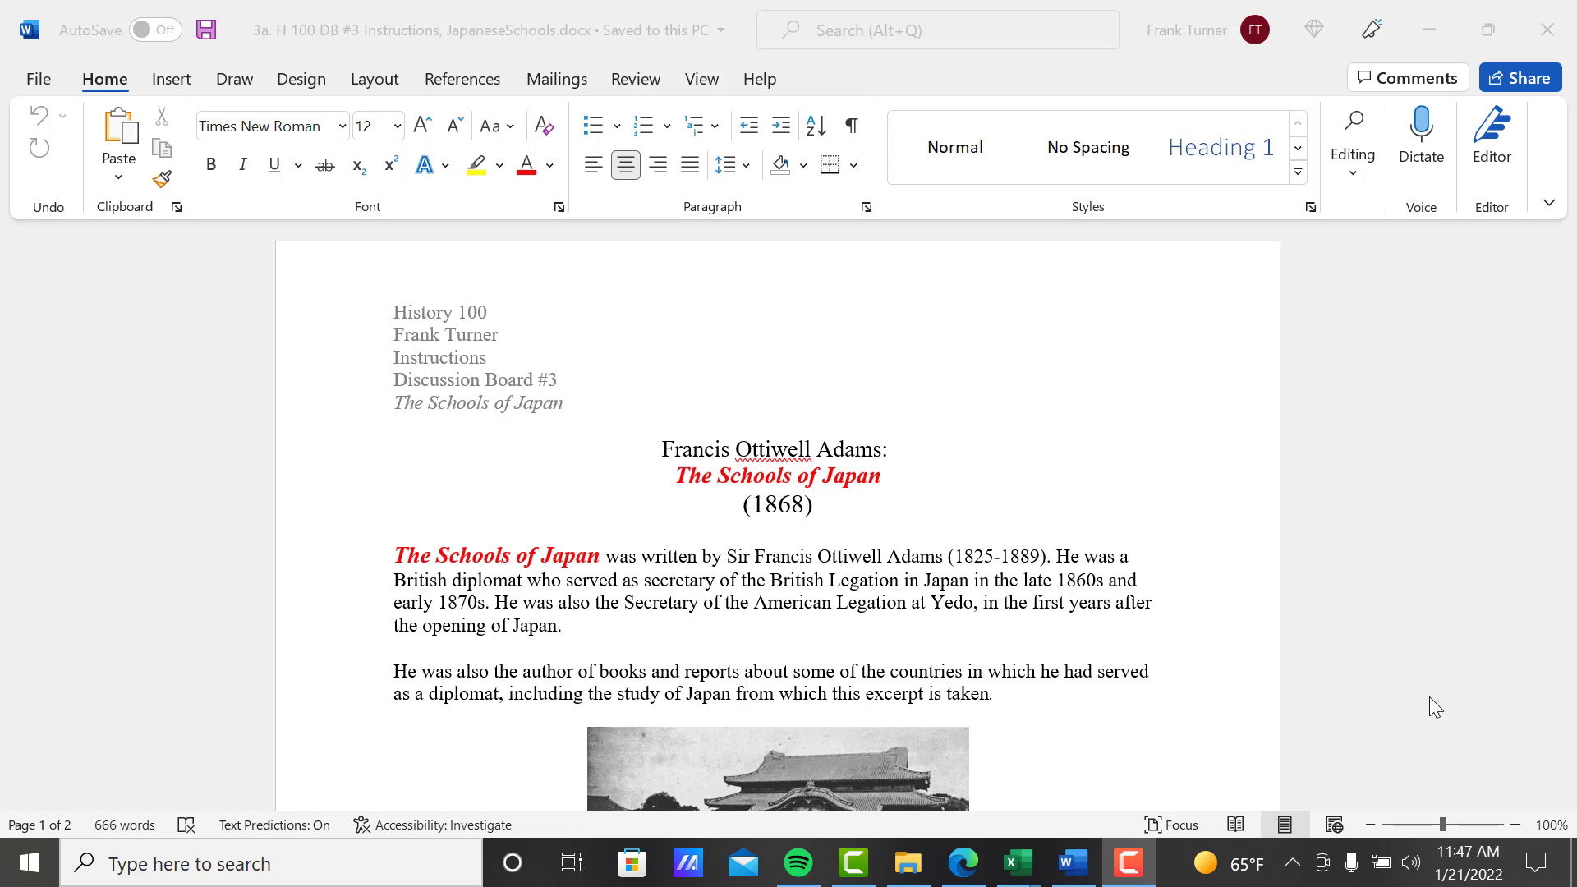
- Scroll past the title to the schoolboys photograph and the excerpt paragraph below it
click(1497, 777)
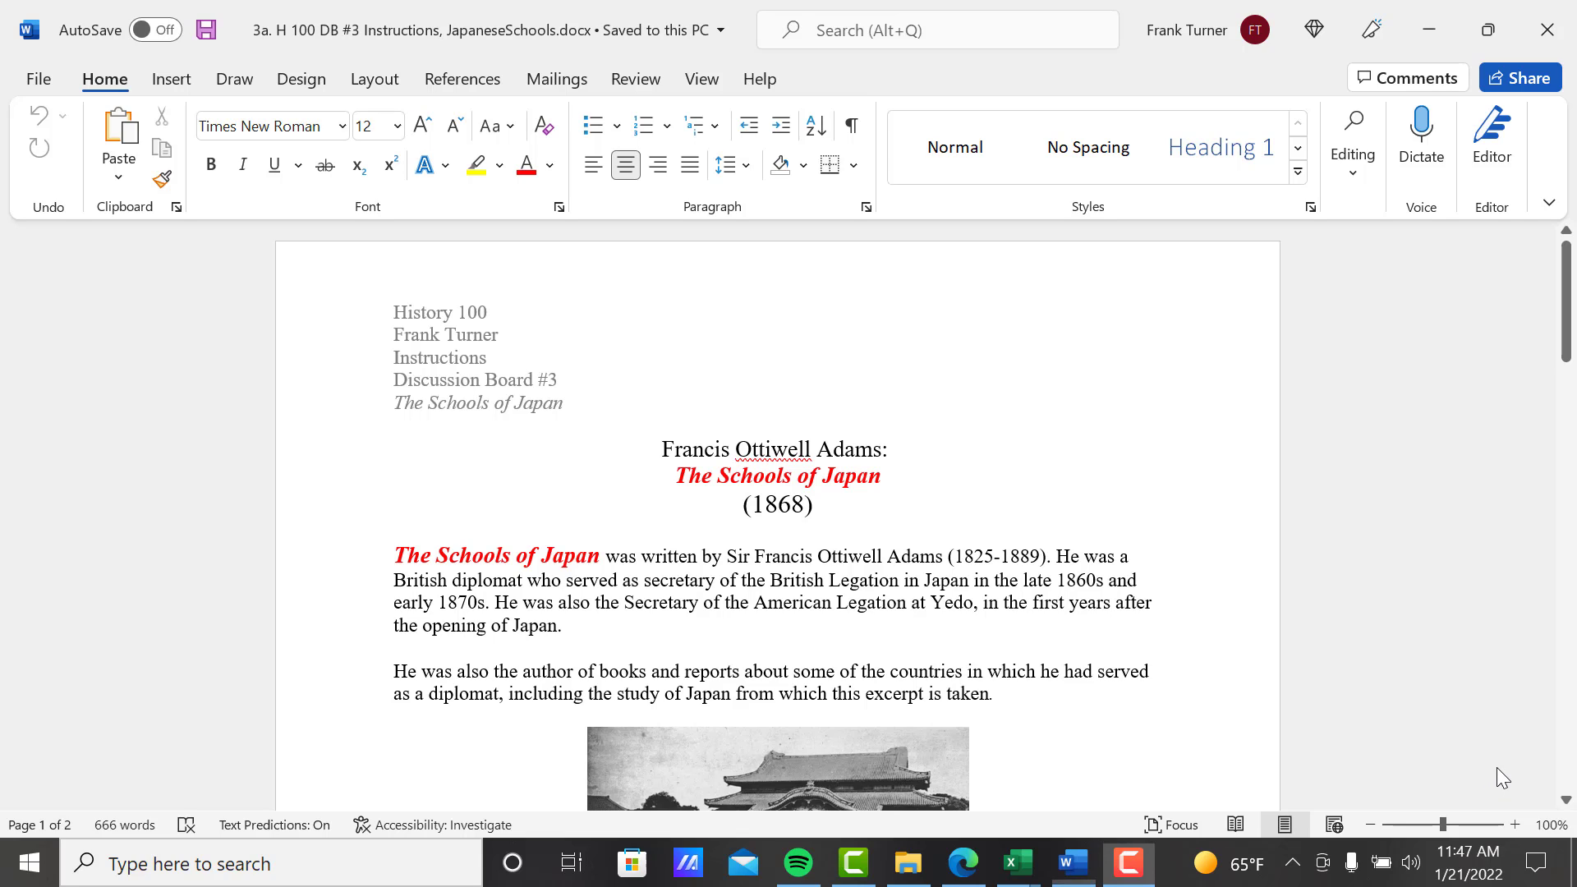
click(1566, 802)
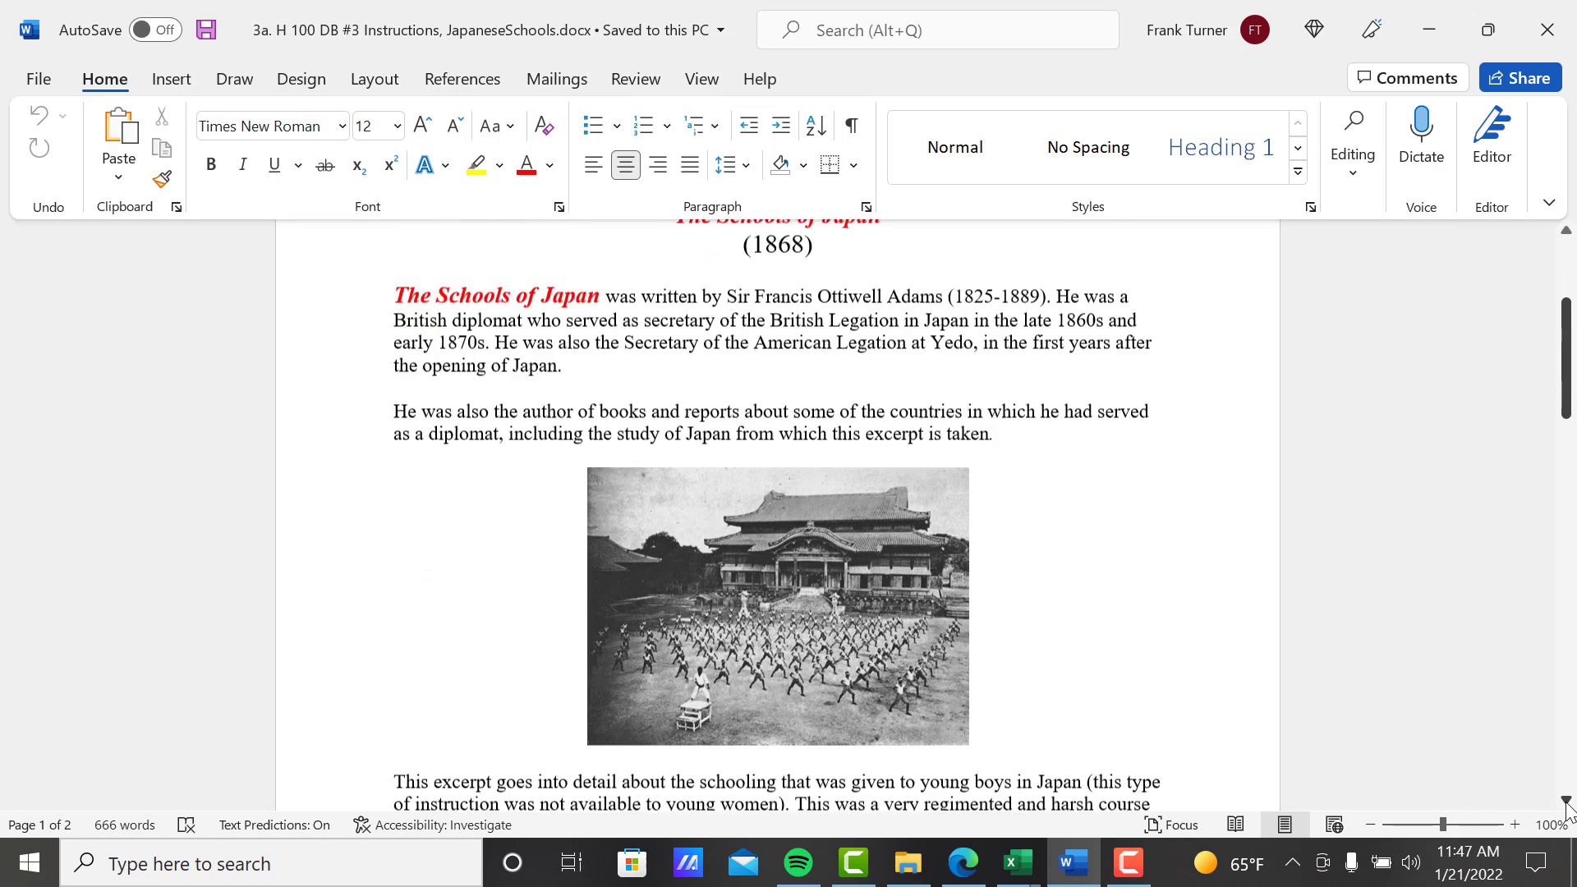
click(1566, 802)
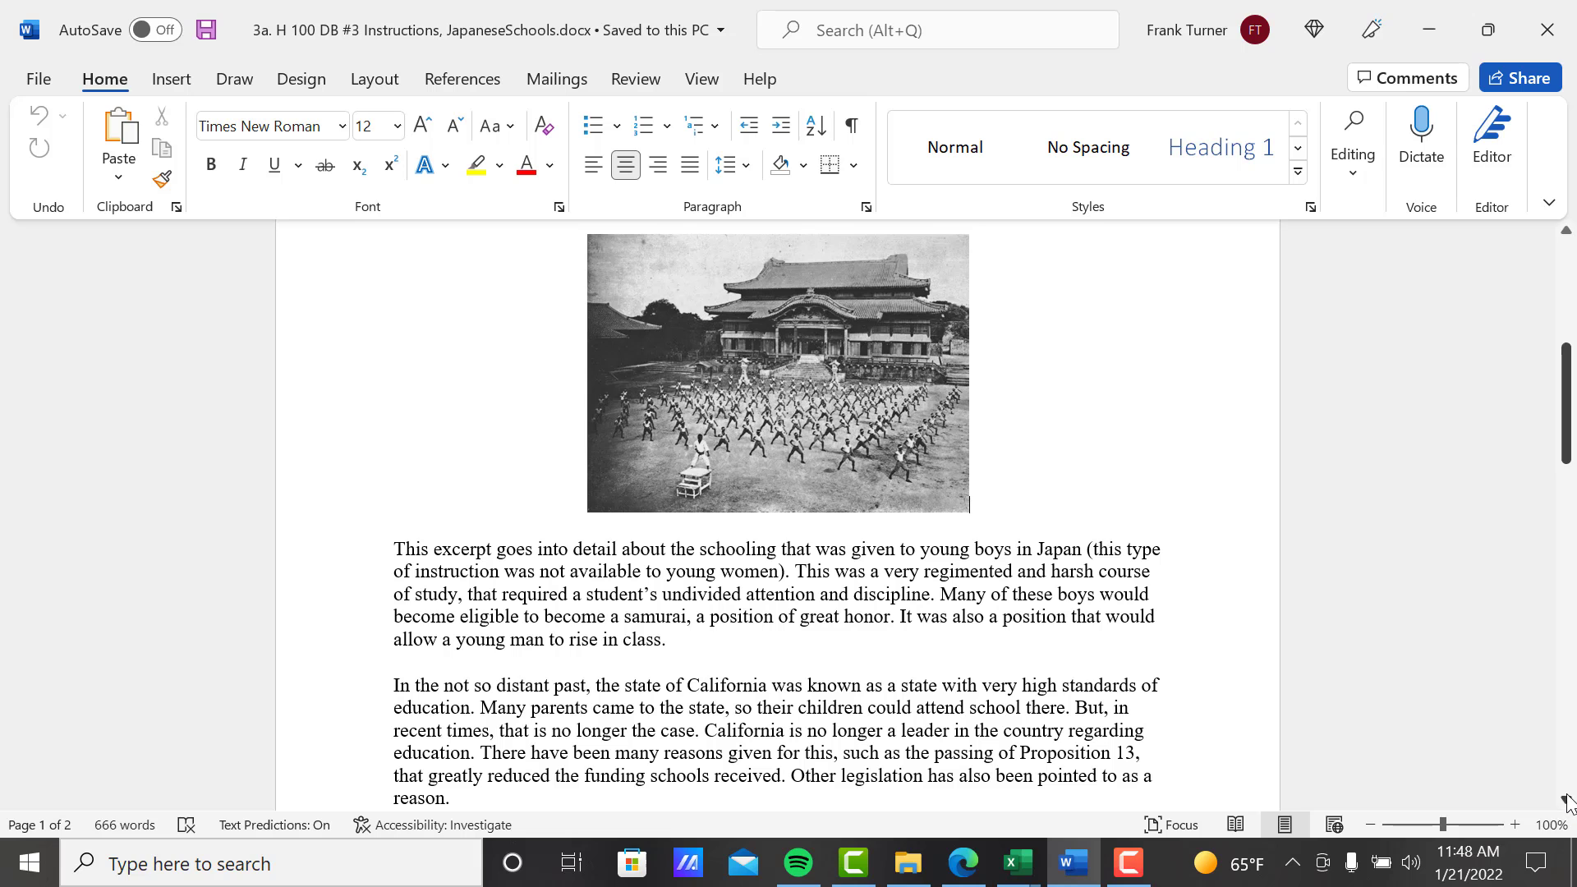
- Scroll through the California education and discipline paragraphs to the page 2 header
click(1568, 802)
click(1569, 801)
click(1569, 801)
click(1568, 801)
click(1569, 802)
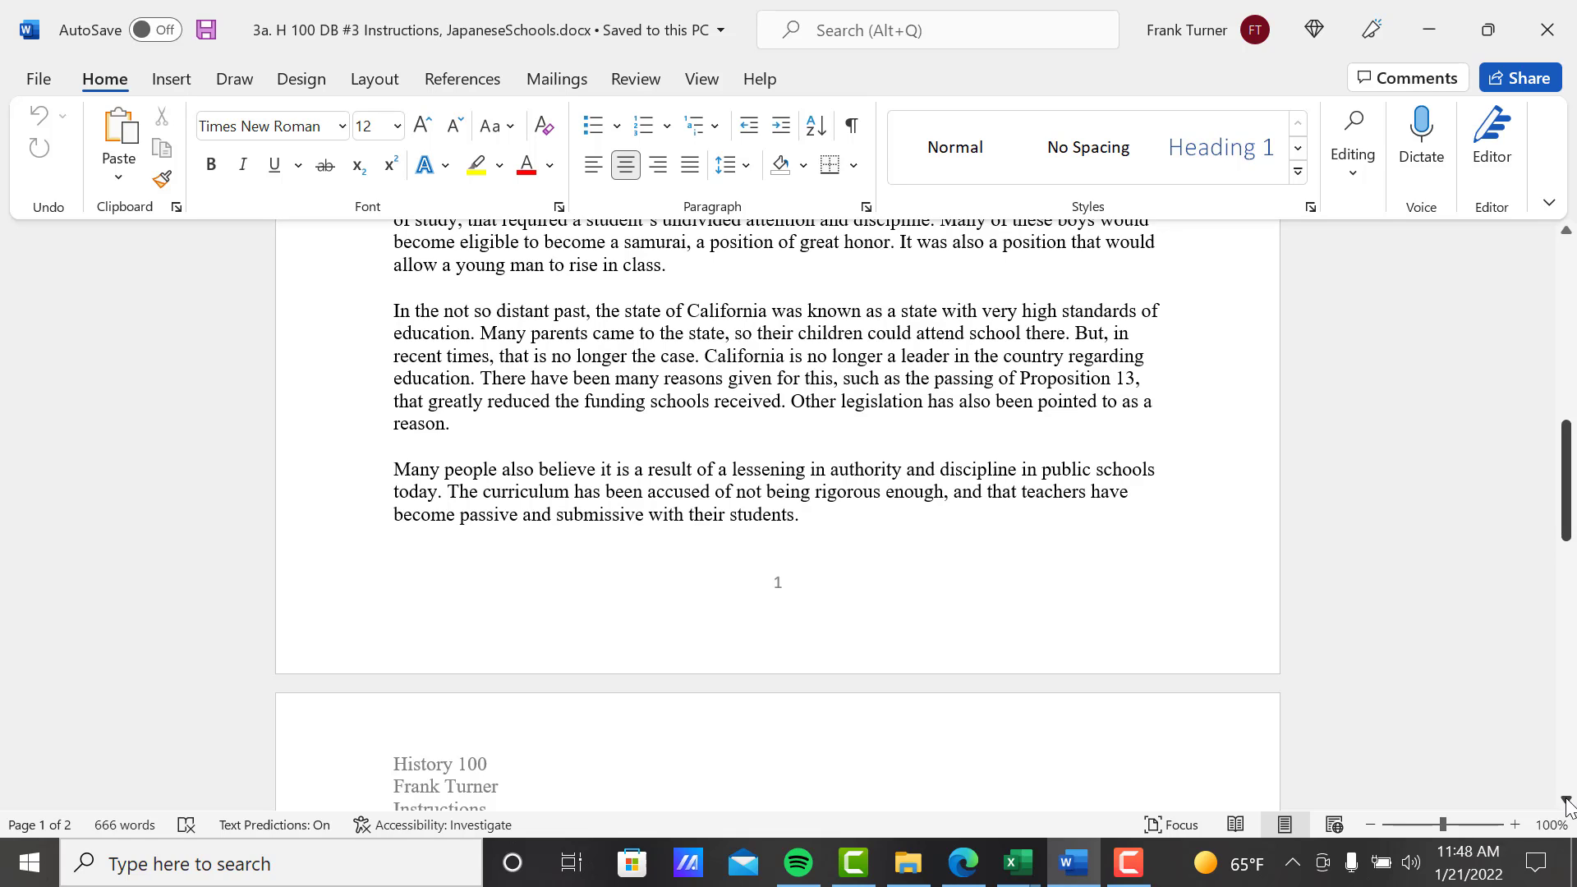
drag(1567, 803, 1567, 804)
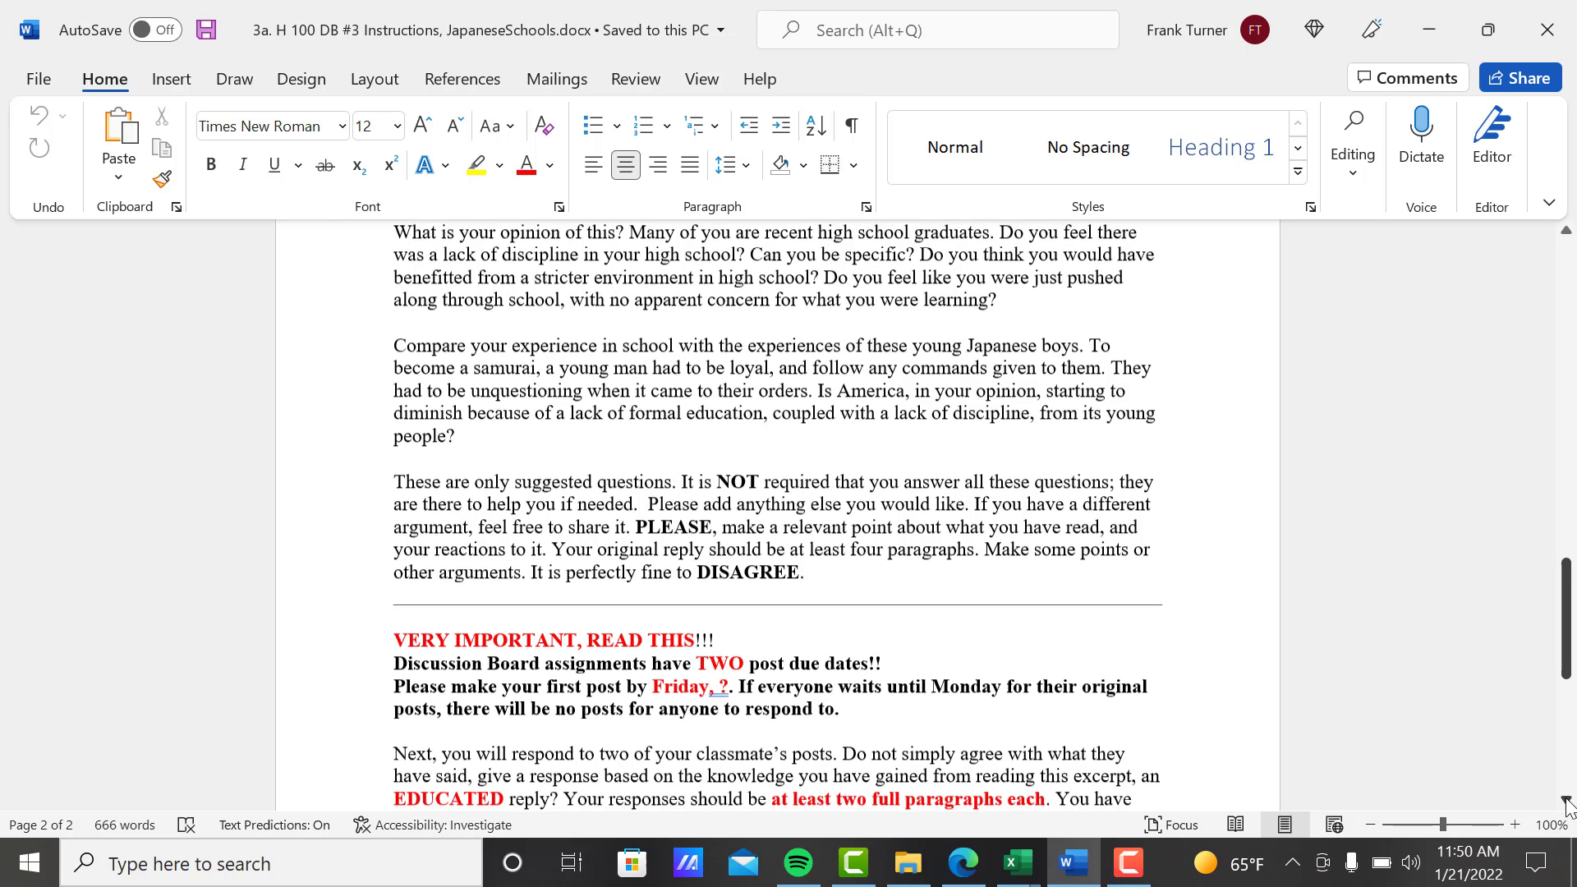
scroll(1568, 806, down, 1)
scroll(1568, 806, down, 2)
scroll(1567, 806, down, 2)
scroll(1567, 806, down, 1)
scroll(1568, 805, down, 1)
scroll(1568, 806, down, 1)
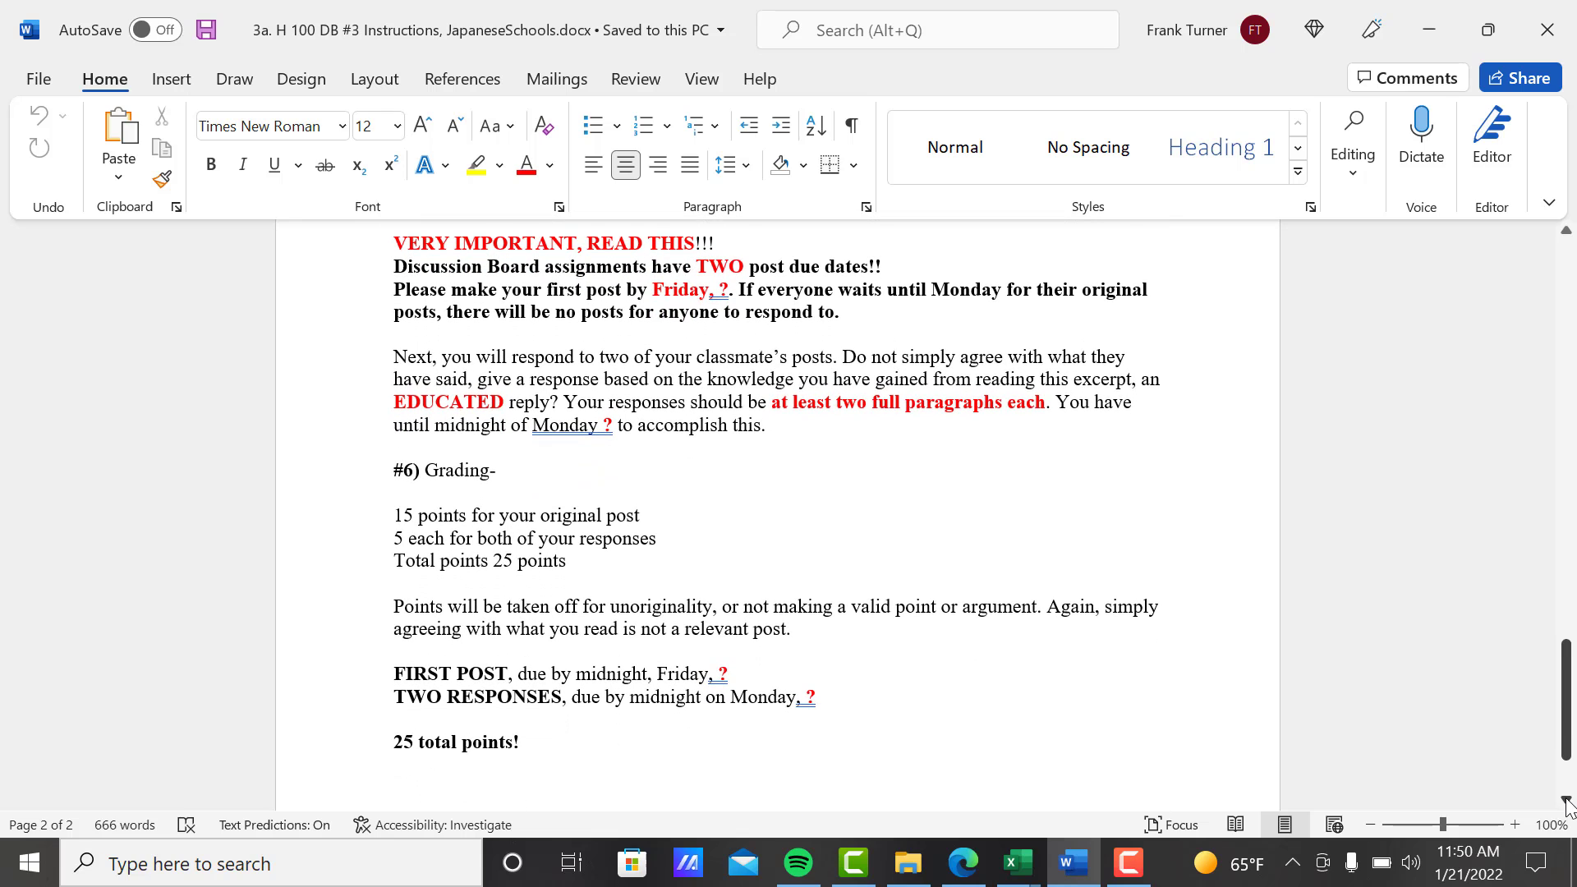